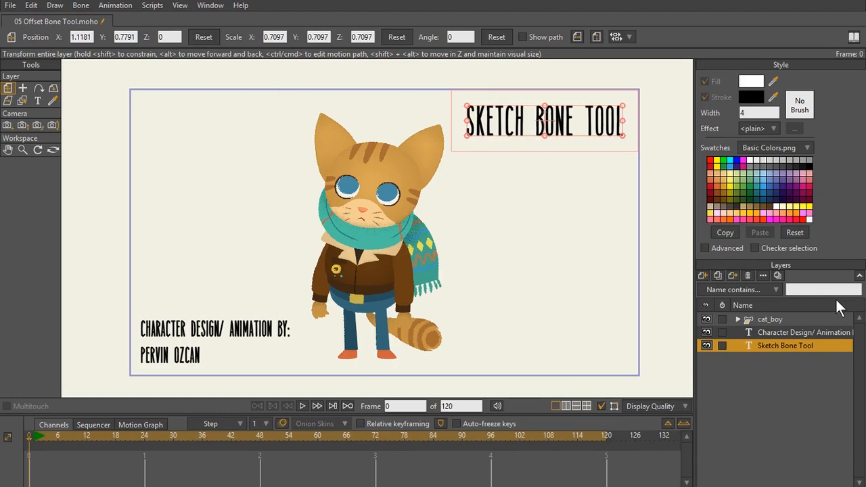
- Add a new bone layer named "Sketch" above the cat_boy layer
click(791, 332)
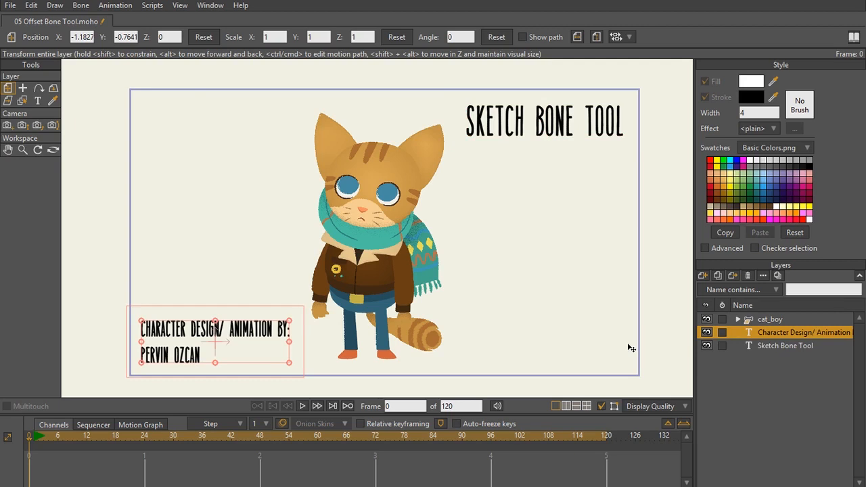
click(784, 320)
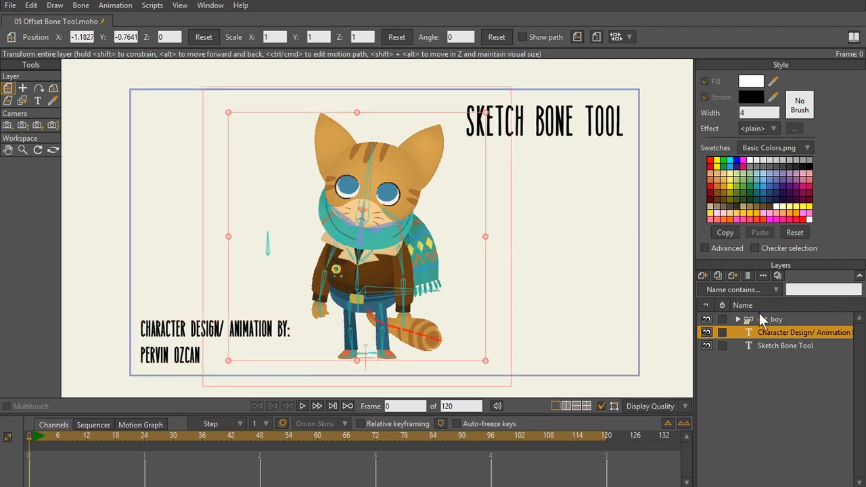
click(704, 275)
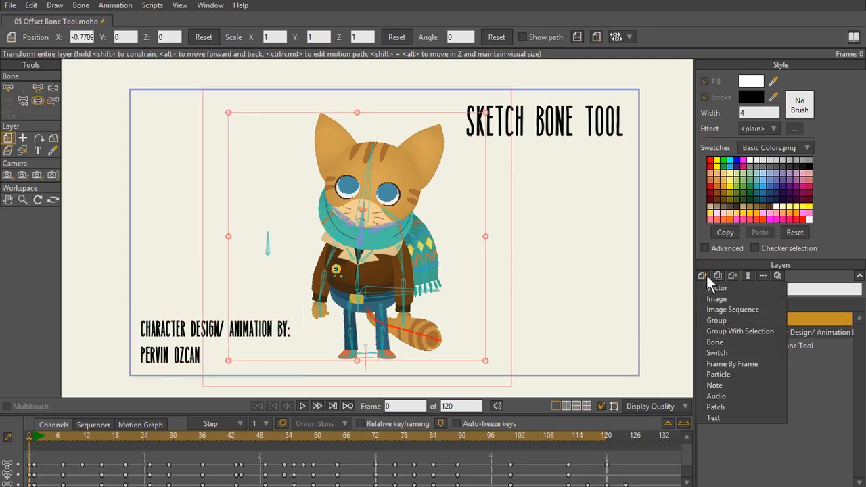
click(727, 340)
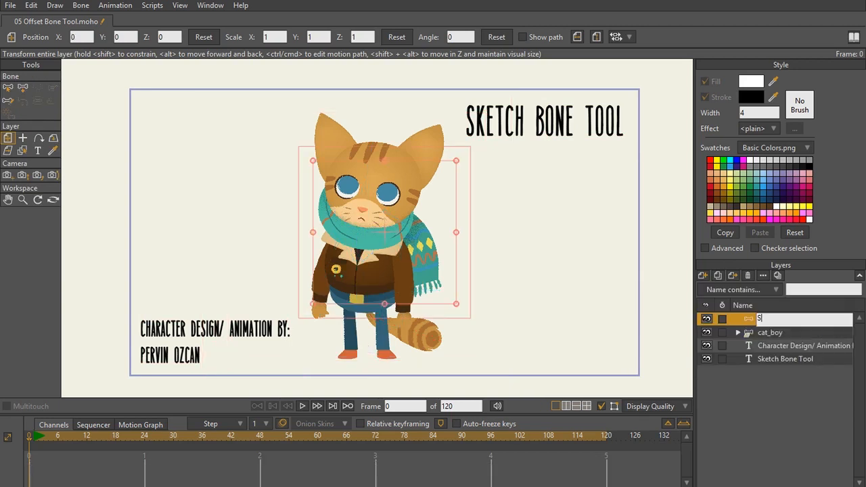
key(Return)
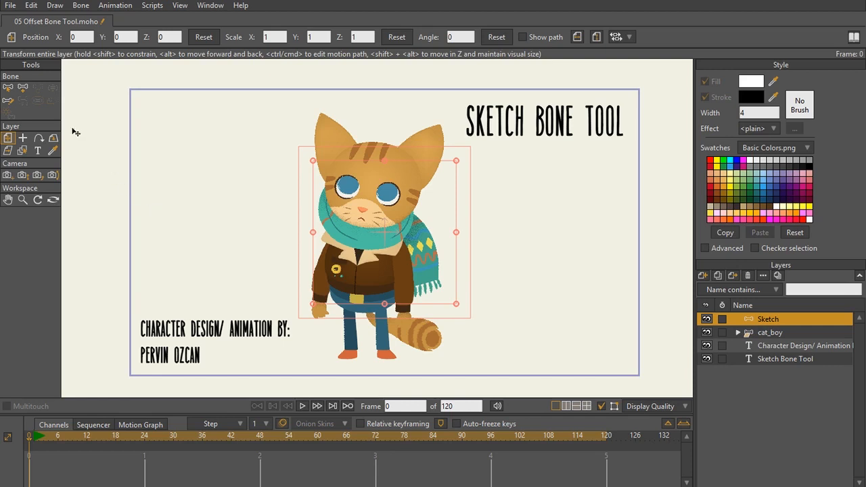
- Sketch an S-shaped chain of bones in the empty area beside the cat, using the Sketch Bones tool with a new bone length of 0.17
click(9, 105)
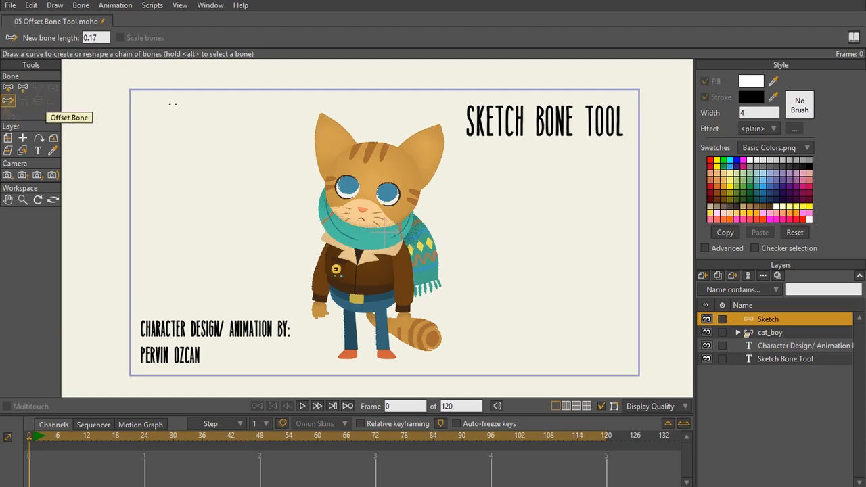
drag(162, 105, 185, 113)
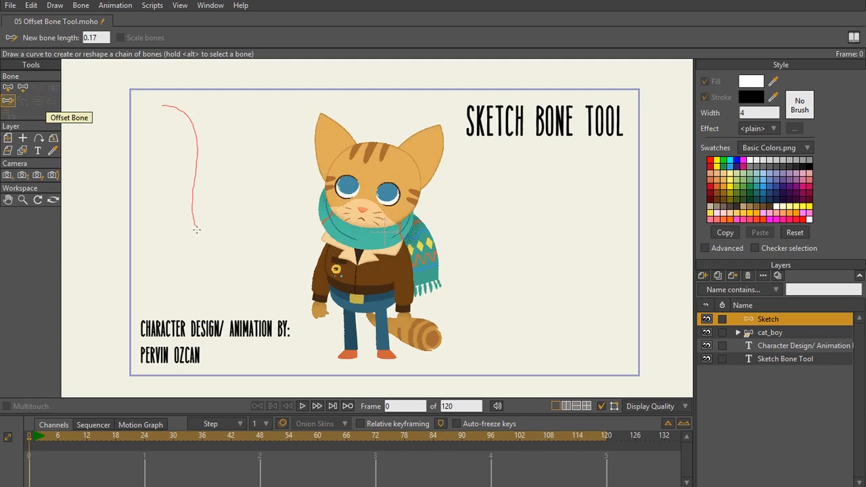
drag(196, 230, 232, 251)
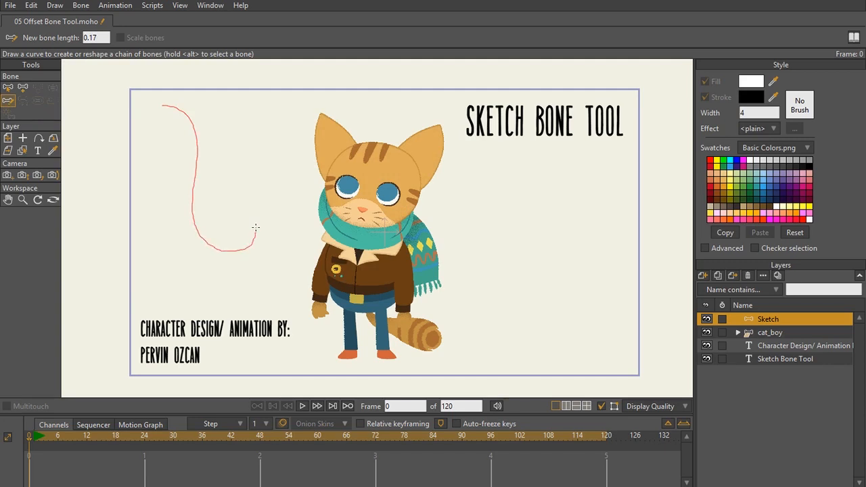
drag(256, 227, 256, 228)
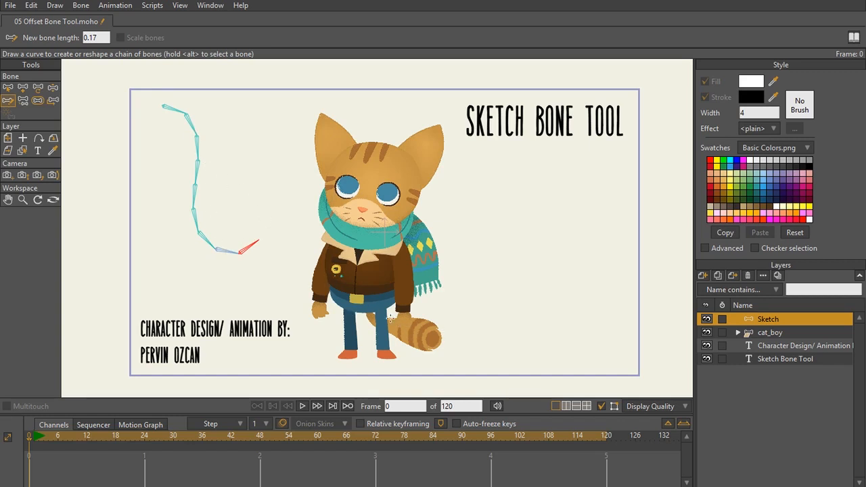
- Select the cat_boy layer and examine the bone chain inside the cat's tail
click(794, 329)
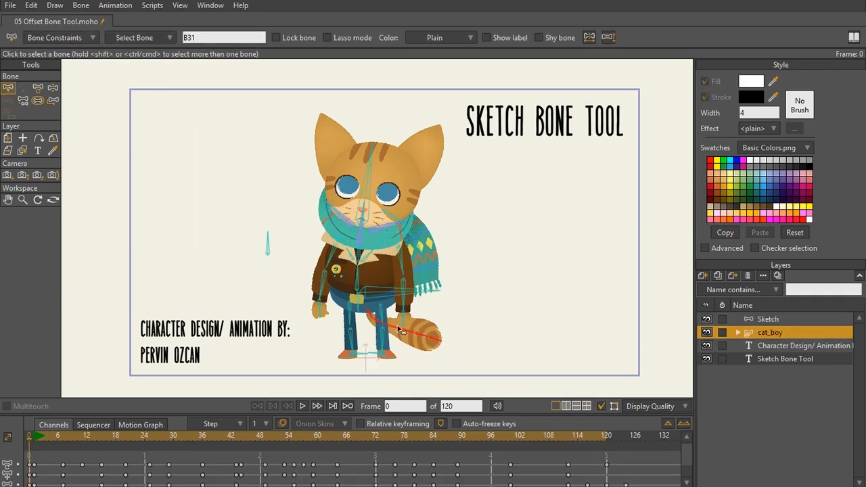
scroll(449, 350, up, 5)
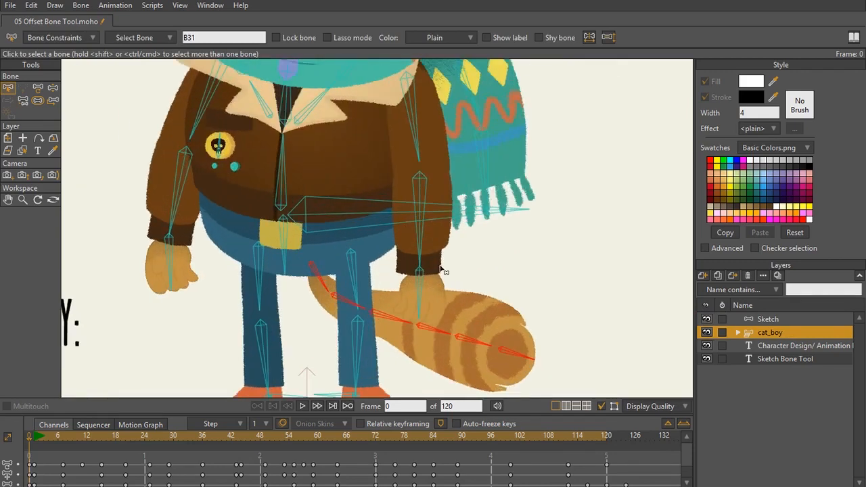
scroll(419, 236, up, 2)
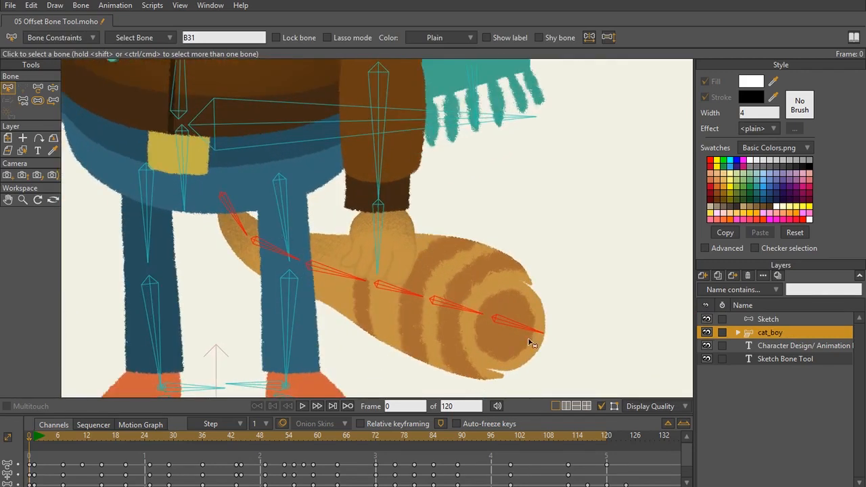
key(ctrl+r)
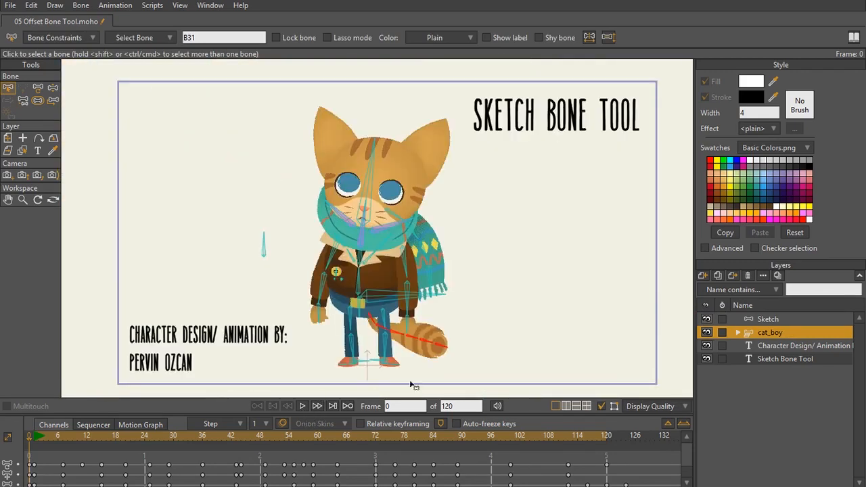
- Play the animation, stop it at frame 35 and examine how the tail's bones are posed there
click(306, 403)
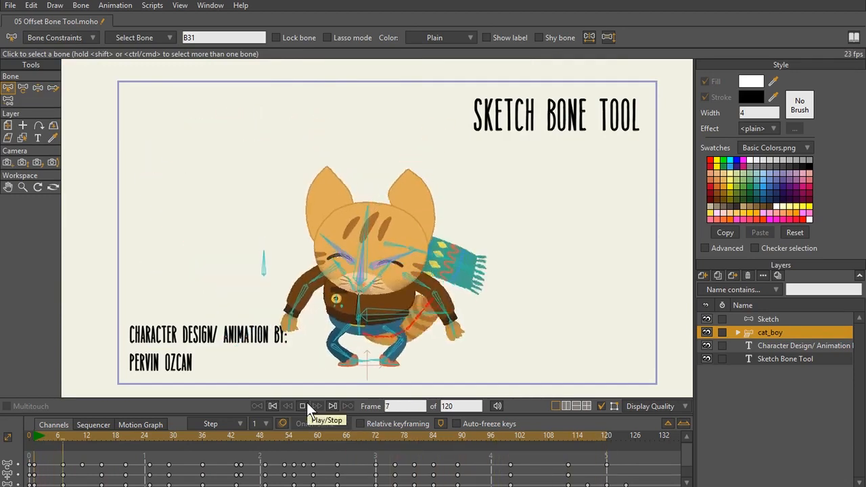
click(306, 403)
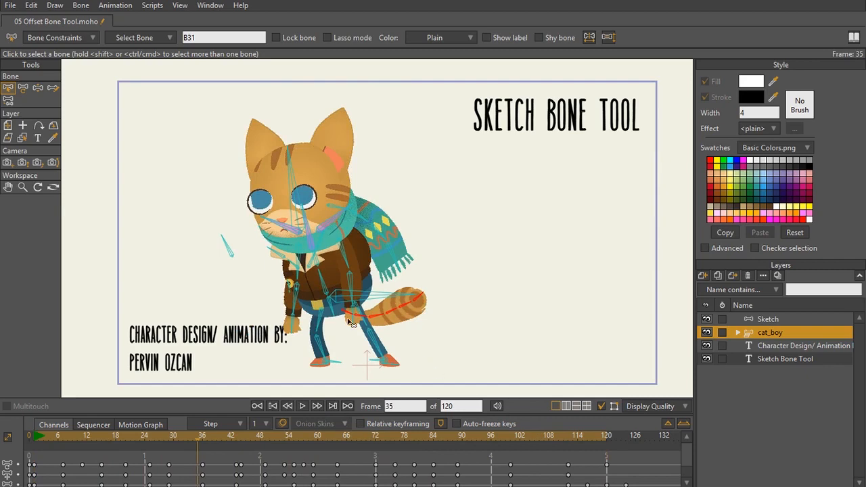
scroll(370, 317, up, 4)
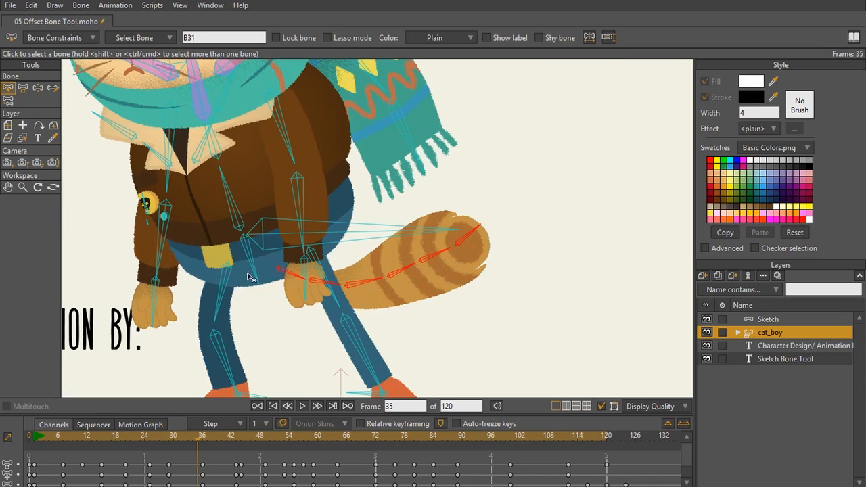
scroll(254, 273, down, 2)
scroll(254, 273, down, 2)
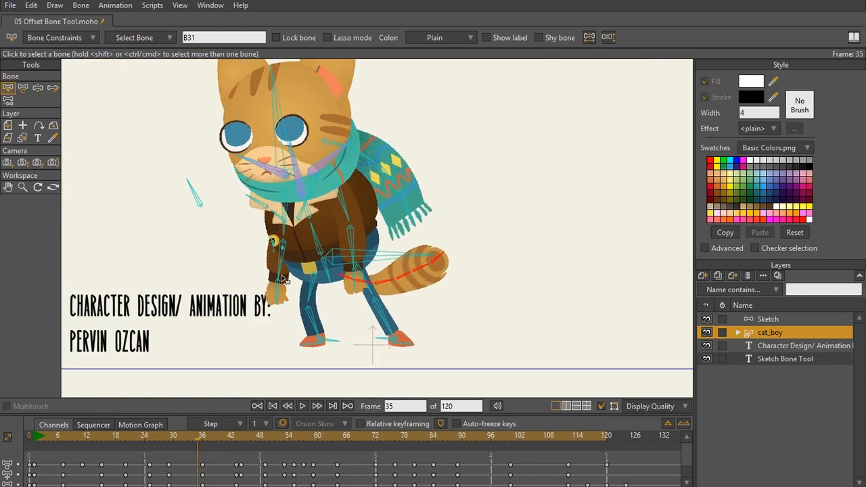
scroll(284, 290, down, 1)
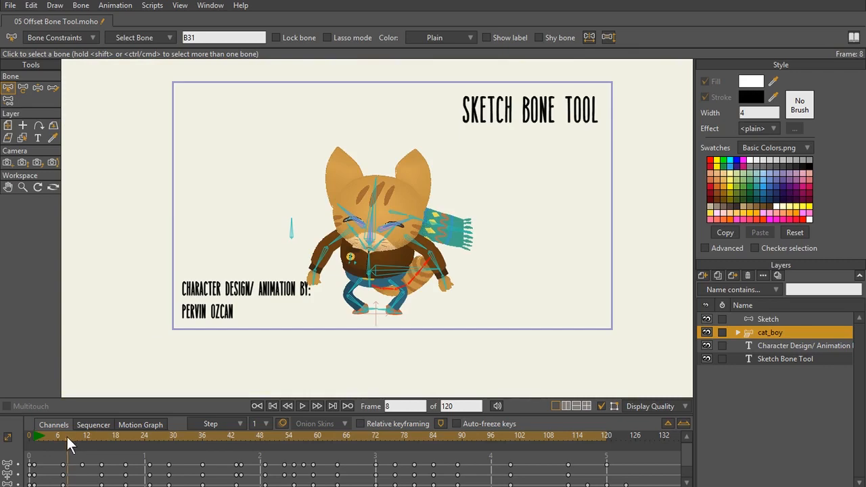
- At frame 7, reshape the tail's bone chain with the Sketch Bones tool so the tail curls upward
mouse_move(66, 435)
mouse_down()
mouse_move(85, 435)
mouse_move(64, 440)
mouse_up()
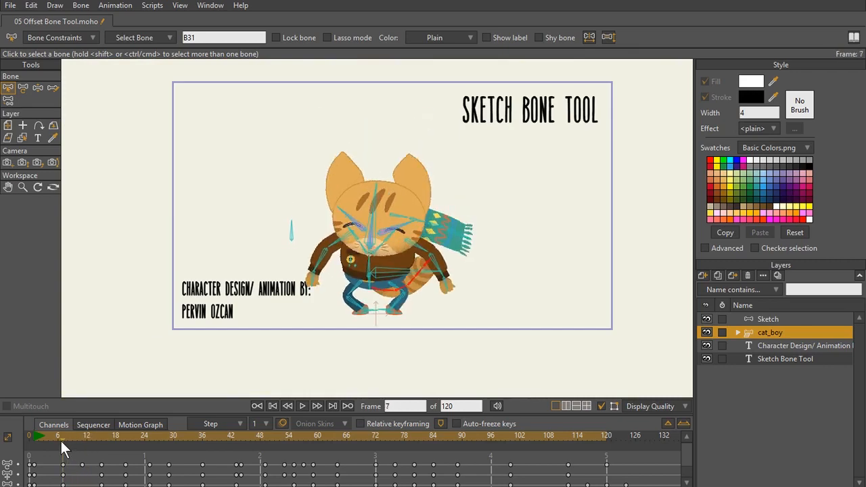
scroll(396, 358, up, 3)
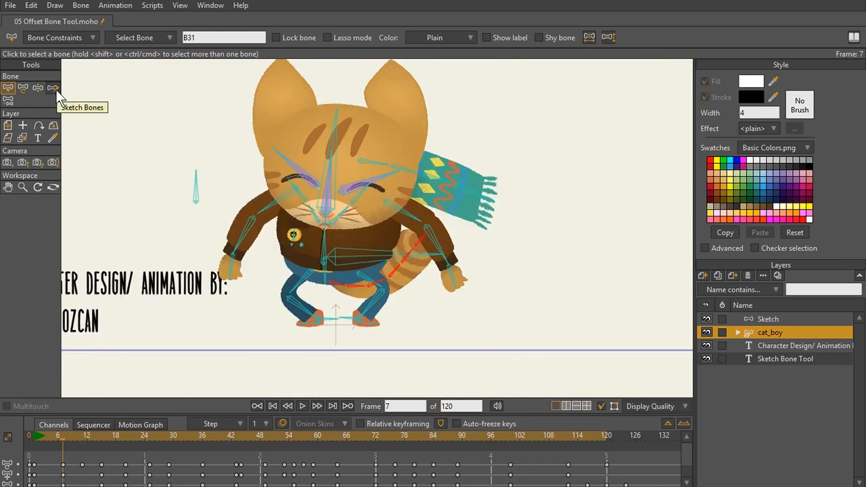
click(56, 90)
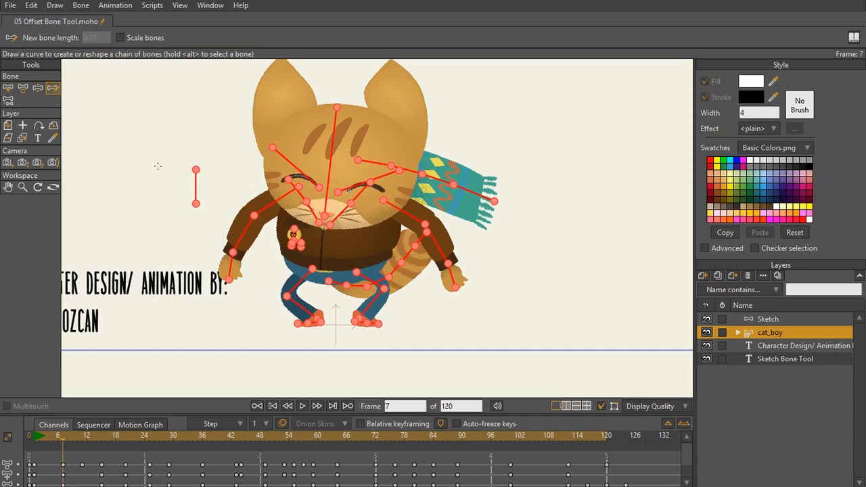
scroll(157, 165, up, 1)
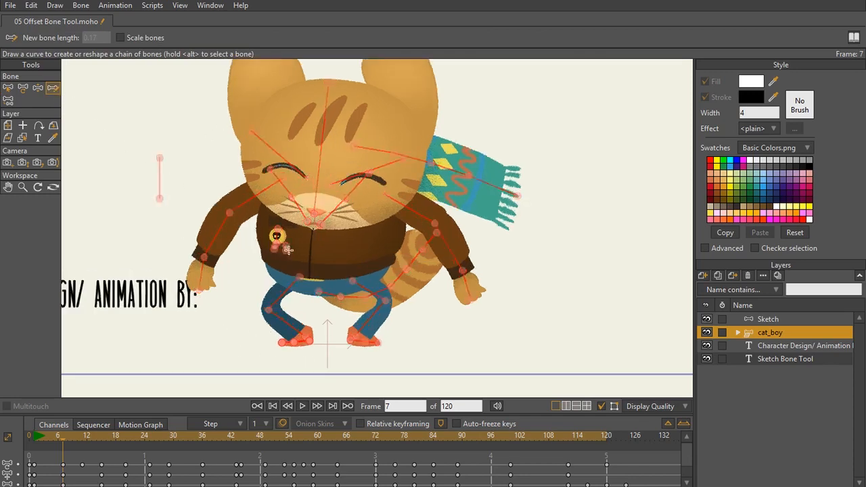
scroll(382, 340, up, 2)
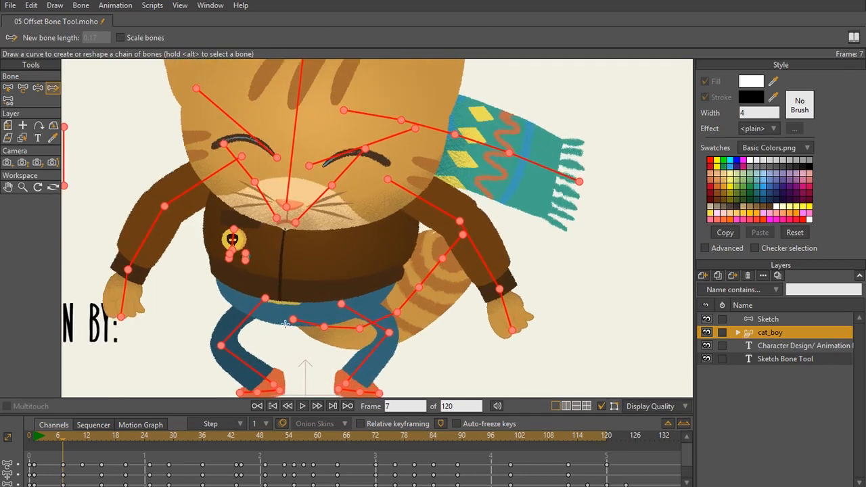
drag(285, 345, 267, 321)
click(276, 293)
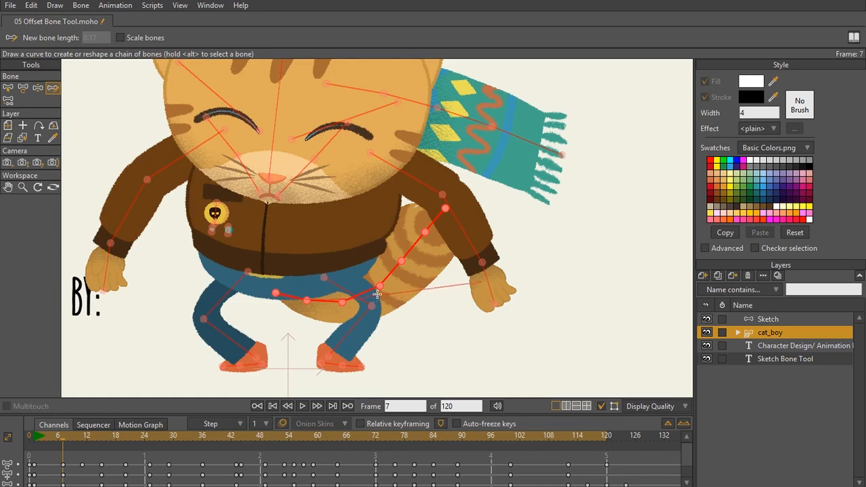
mouse_move(393, 282)
mouse_down()
mouse_move(420, 246)
mouse_move(408, 197)
mouse_up()
drag(408, 197, 408, 197)
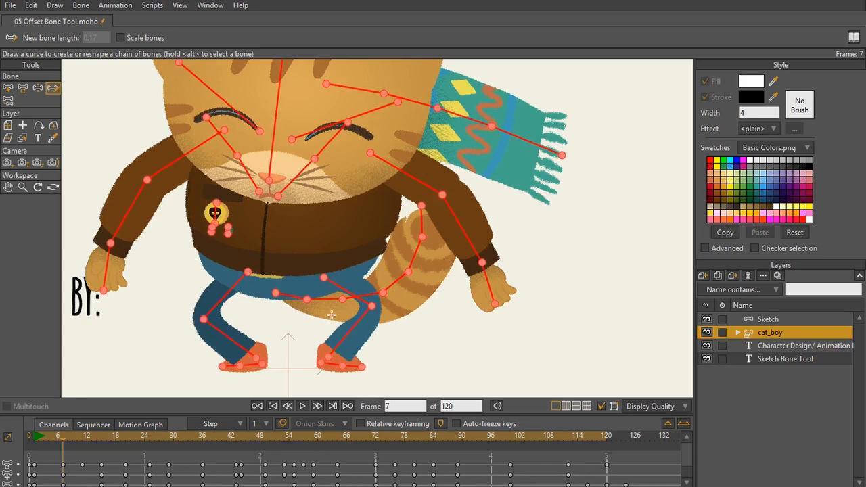
- Redraw the tail's bone chain so it stretches outward past the leg, and reshape the scarf's bone chain so it slopes downward
drag(274, 293, 462, 340)
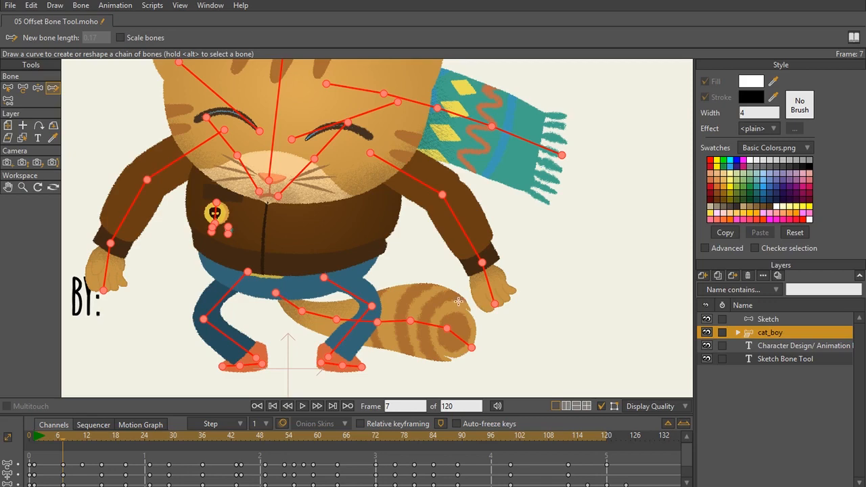
scroll(367, 297, down, 3)
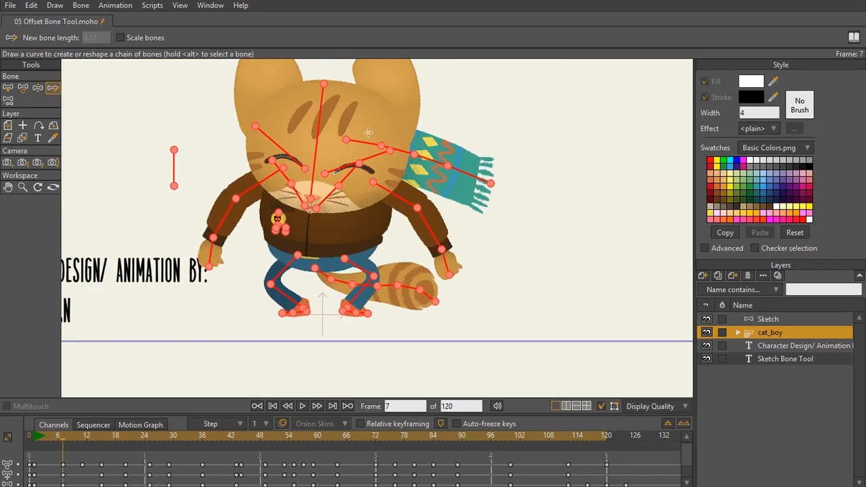
click(349, 139)
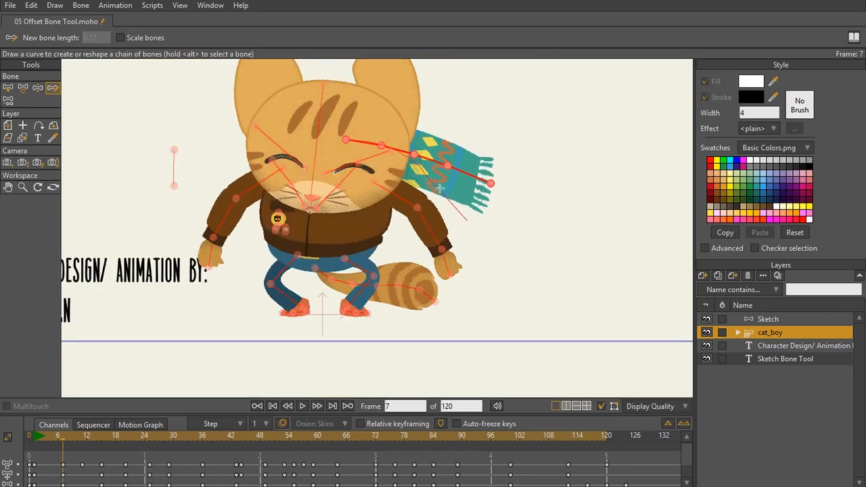
drag(497, 204, 498, 206)
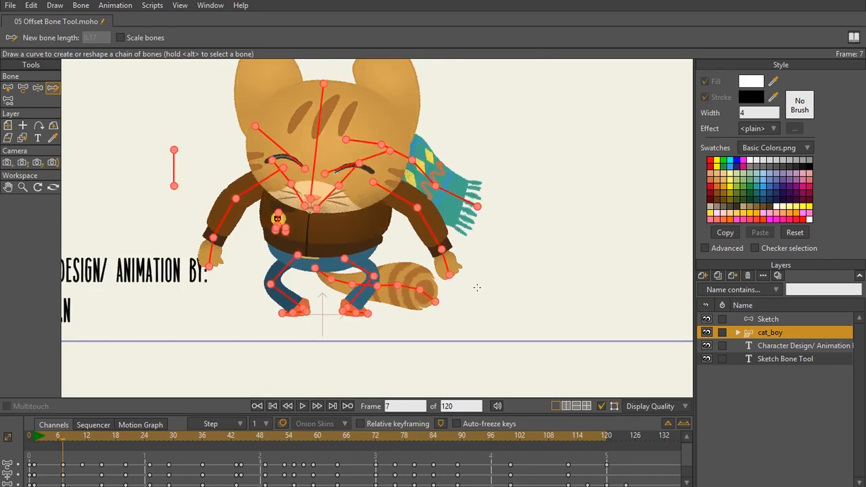
- Rewind and play the opening of the animation repeatedly to review the tail and scarf movement
drag(52, 437, 17, 444)
scroll(265, 161, down, 2)
drag(277, 196, 281, 256)
click(301, 405)
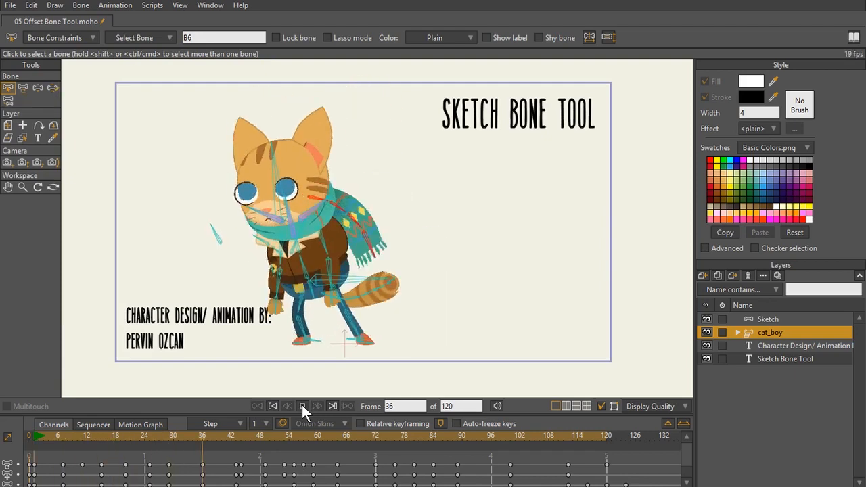
click(301, 405)
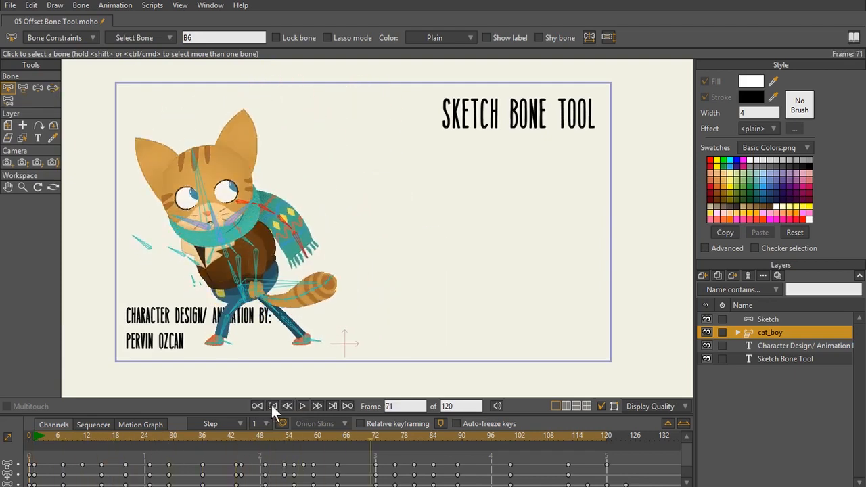
click(271, 405)
click(300, 405)
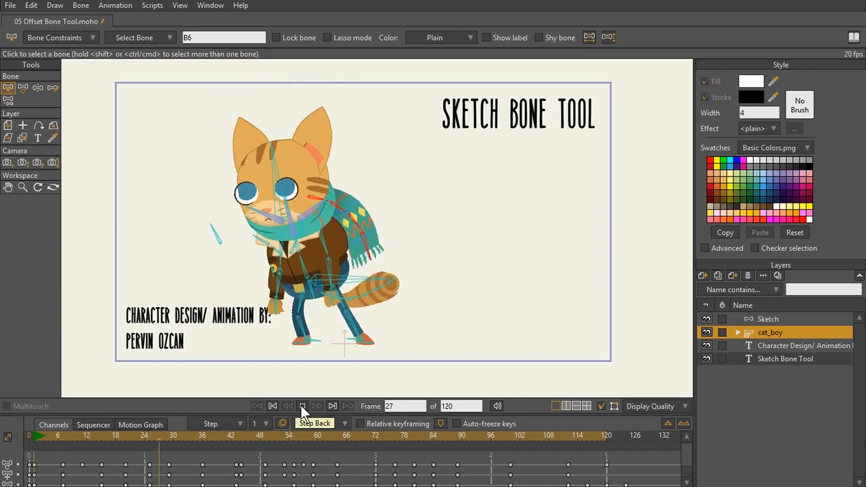
click(301, 405)
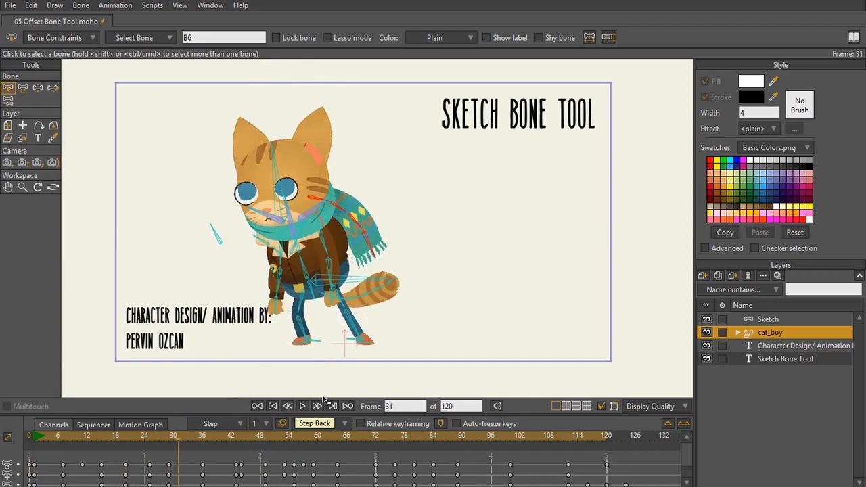
click(303, 406)
click(304, 404)
click(271, 405)
click(303, 404)
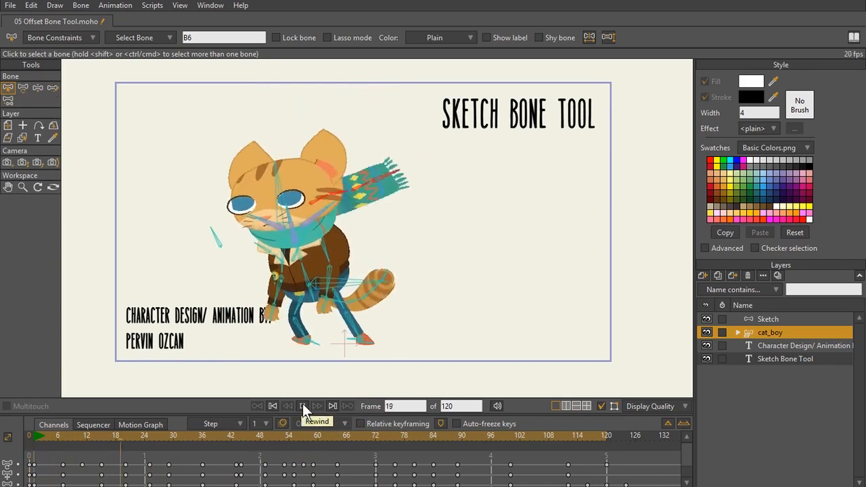
click(302, 404)
- Return the timeline to frame 7 with the channel keyframes shown
click(92, 425)
click(42, 425)
drag(39, 434, 61, 436)
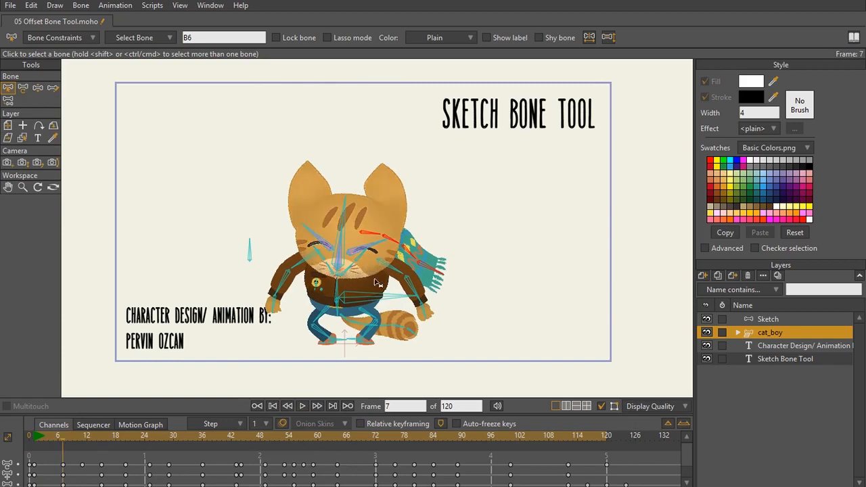
- Reshape the cat's entire tail bone chain with the Sketch Bones tool, from its base at the hips, so the tail curves upward
scroll(381, 280, up, 4)
drag(397, 369, 408, 182)
scroll(399, 192, up, 2)
drag(358, 231, 387, 257)
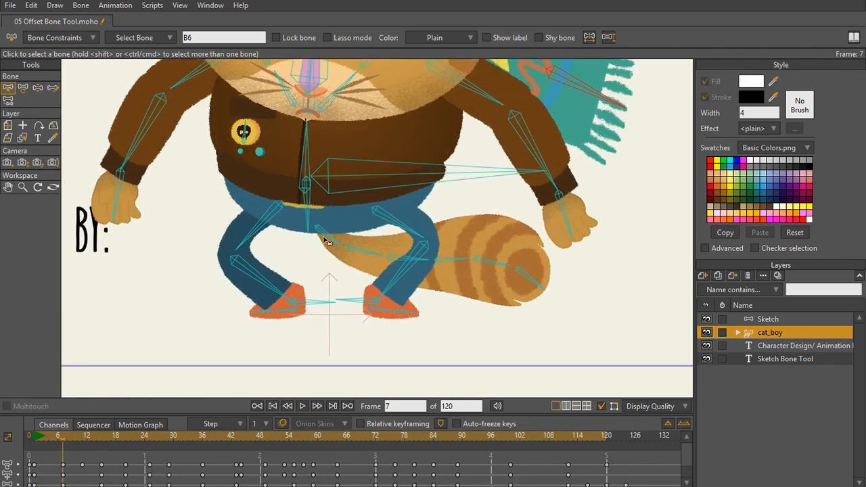
click(52, 88)
alt+click(315, 223)
mouse_move(315, 226)
mouse_down()
mouse_move(348, 242)
mouse_move(409, 245)
mouse_move(484, 213)
mouse_move(505, 130)
mouse_up()
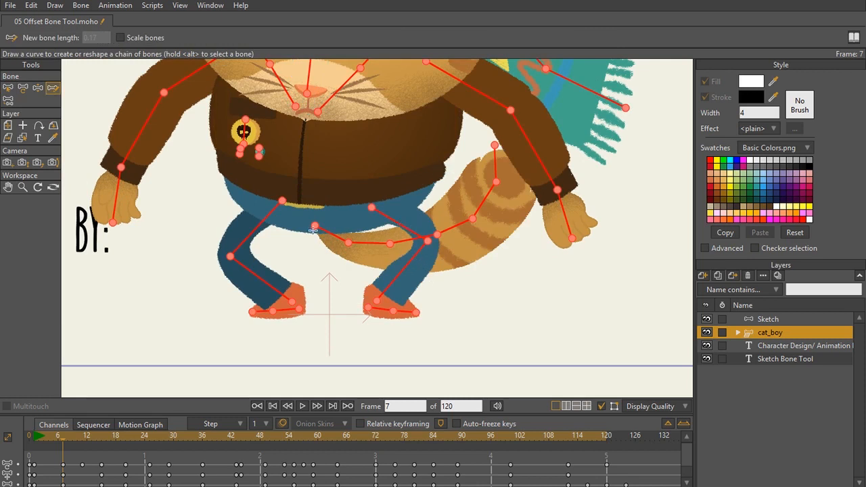
- Redraw only the outer part of the tail's bone chain, starting from the joint beside the knee, so the tip bends downward
drag(314, 227, 313, 227)
mouse_move(437, 235)
mouse_down()
mouse_move(482, 237)
mouse_move(514, 274)
mouse_move(512, 302)
mouse_up()
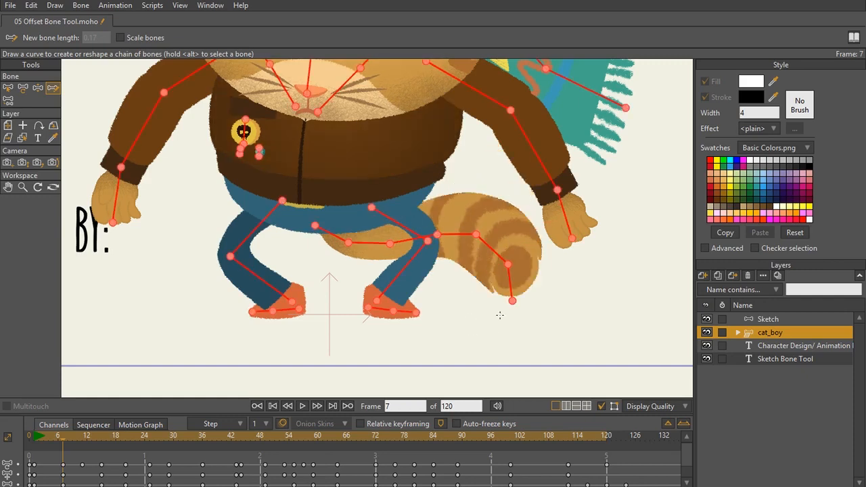
scroll(410, 182, down, 10)
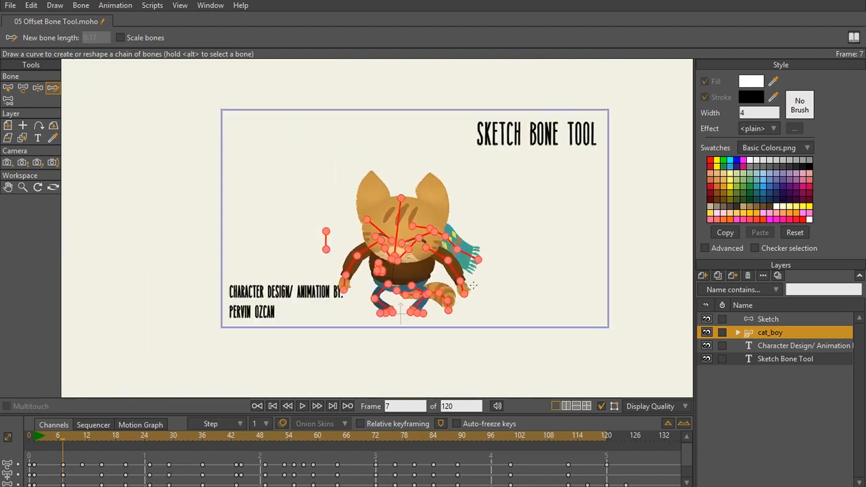
- Try to reshape the arm's bone chain on the side away from the scarf so it stretches out horizontally, and undo that pose
scroll(451, 277, up, 3)
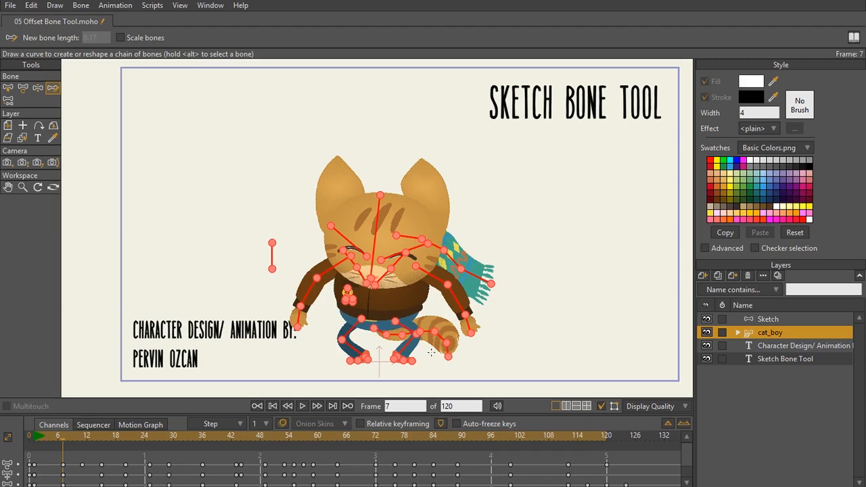
scroll(403, 344, up, 2)
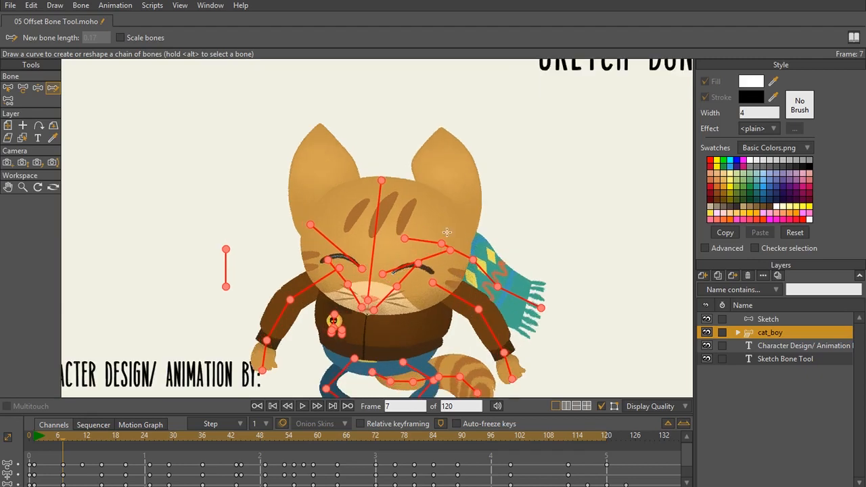
drag(467, 314, 465, 182)
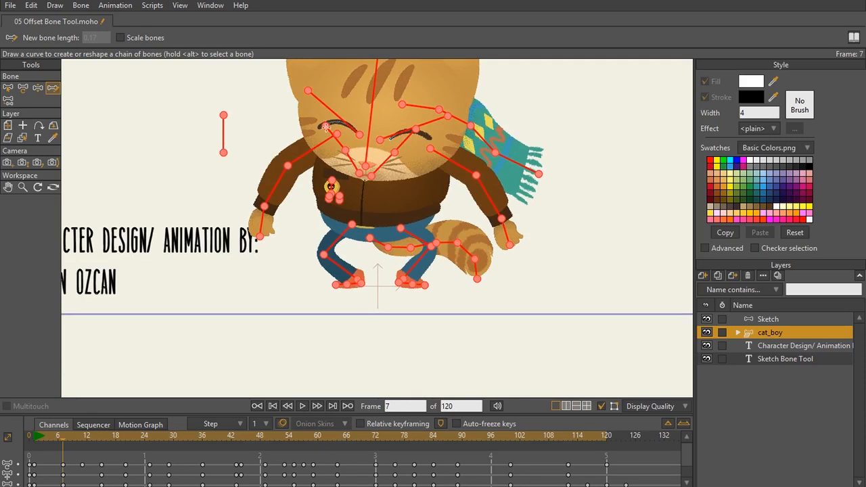
drag(277, 159, 208, 156)
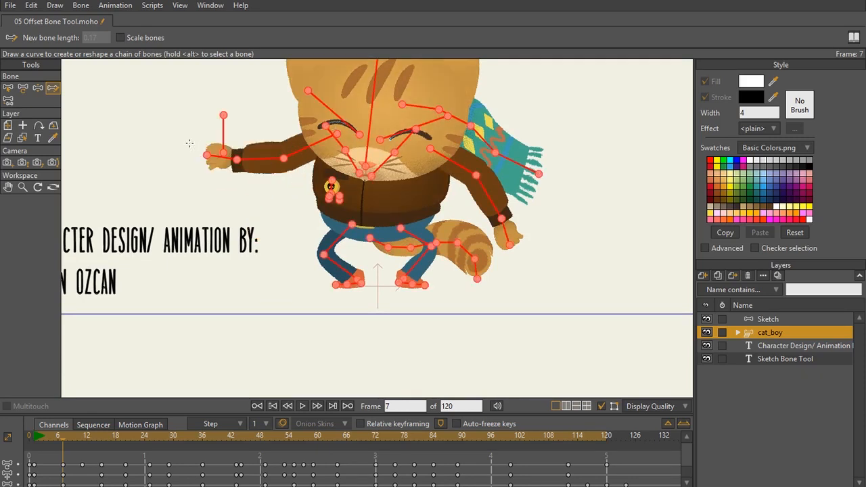
key(ctrl+z)
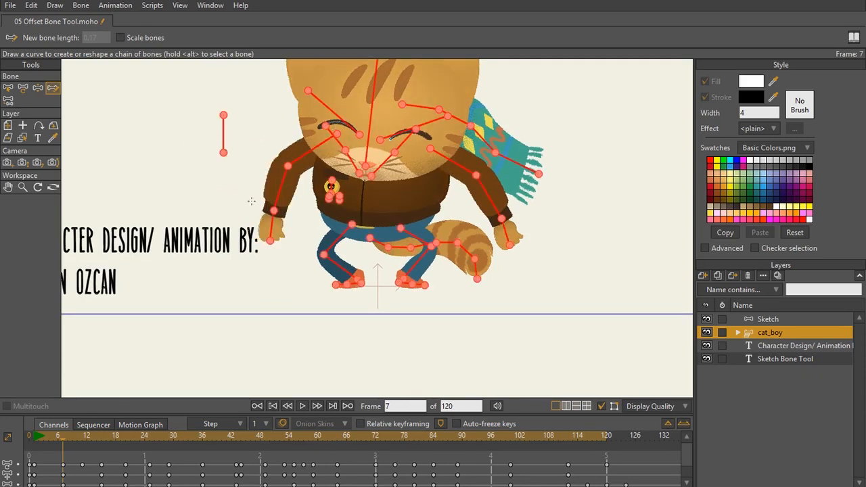
scroll(283, 177, down, 2)
drag(283, 176, 280, 265)
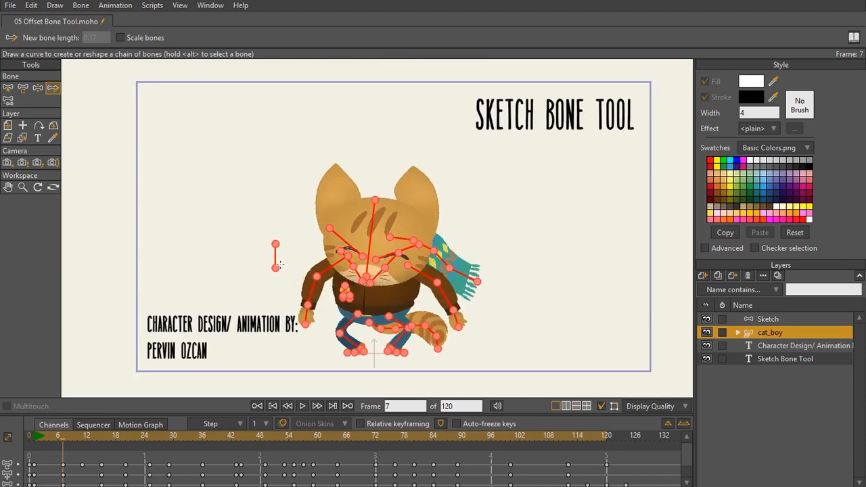